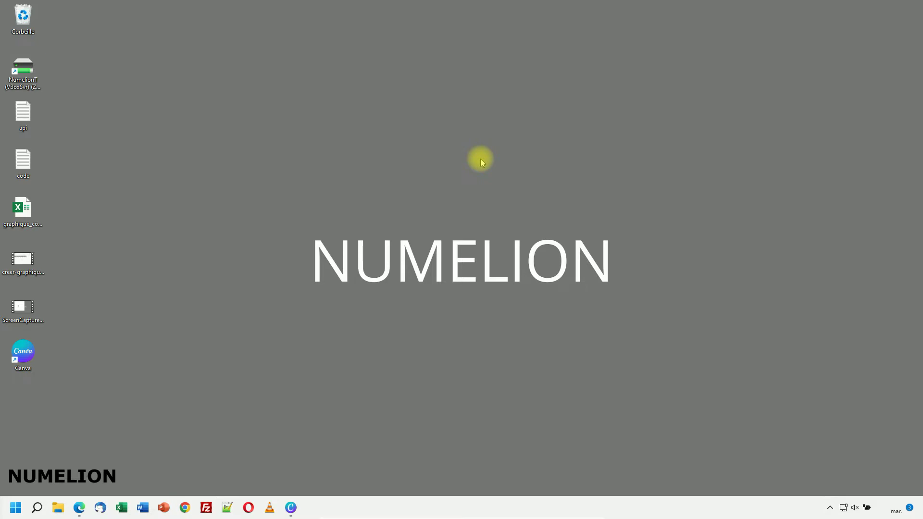
Review Canva's pricing page in the browser, comparing the free, Pro and team plans and their features
left_click(80, 507)
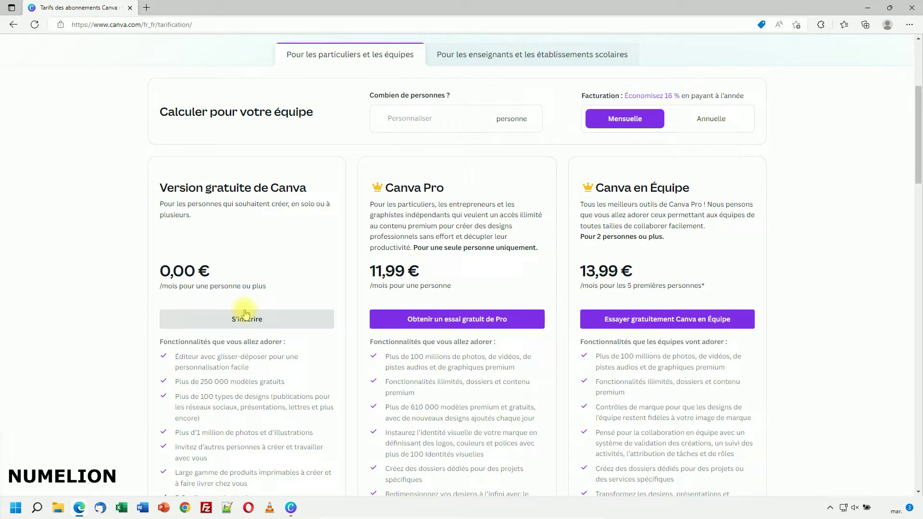
scroll(247, 308, "up", 4)
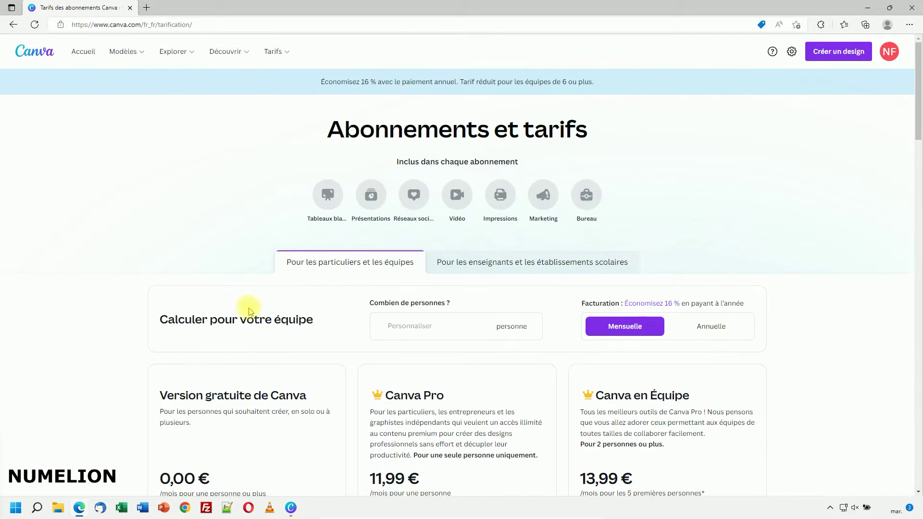
mouse_move(124, 60)
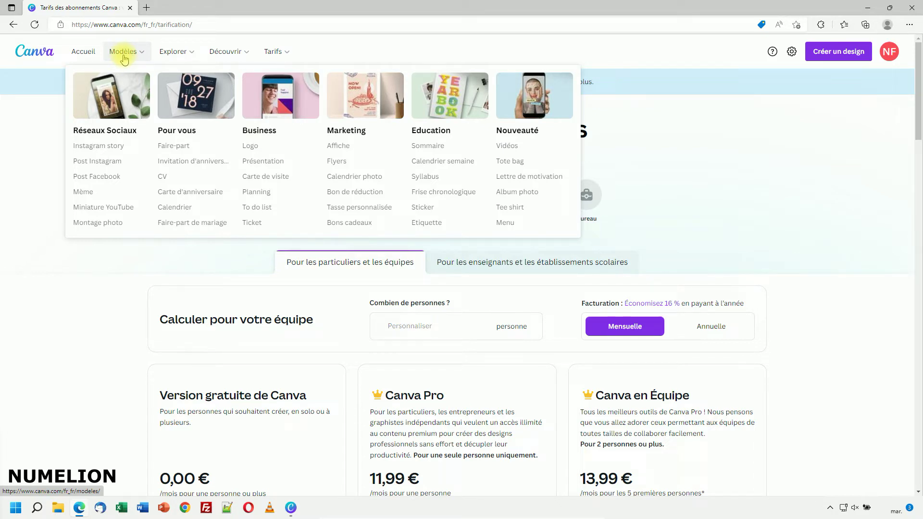
scroll(817, 312, "down", 2)
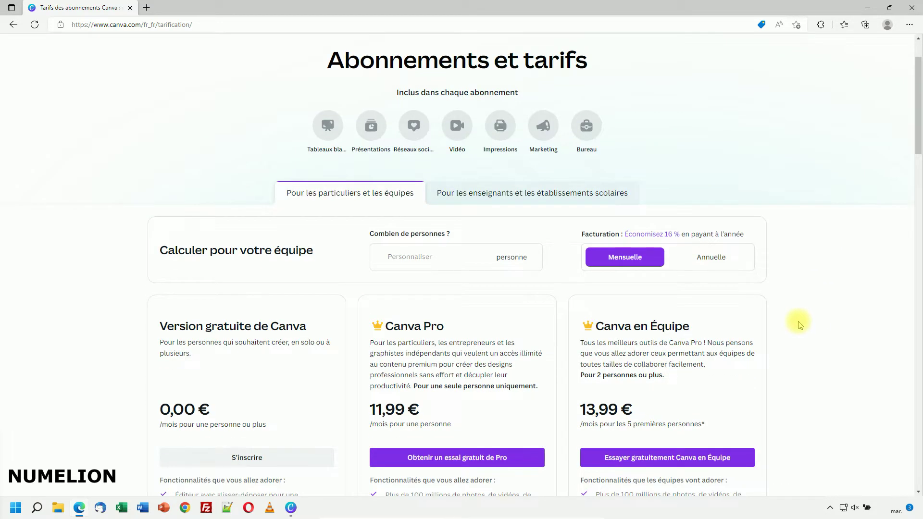
scroll(323, 216, "up", 2)
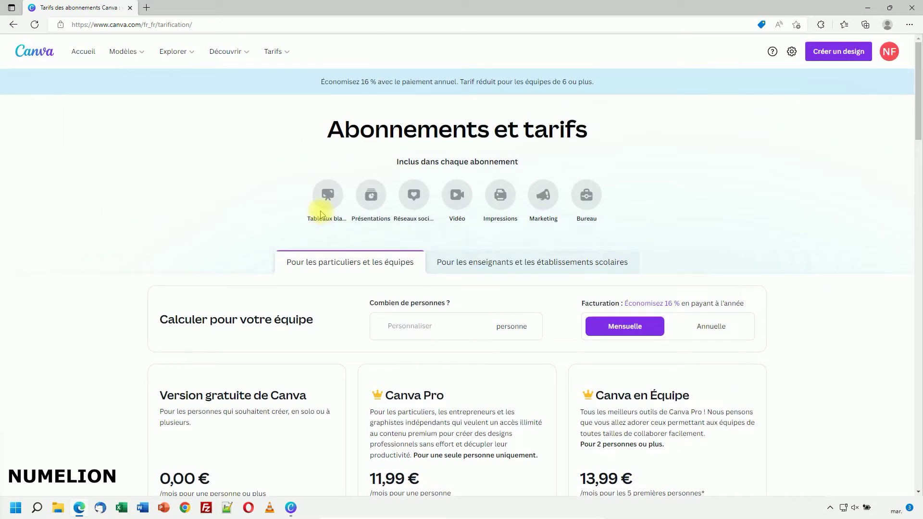
scroll(321, 216, "down", 4)
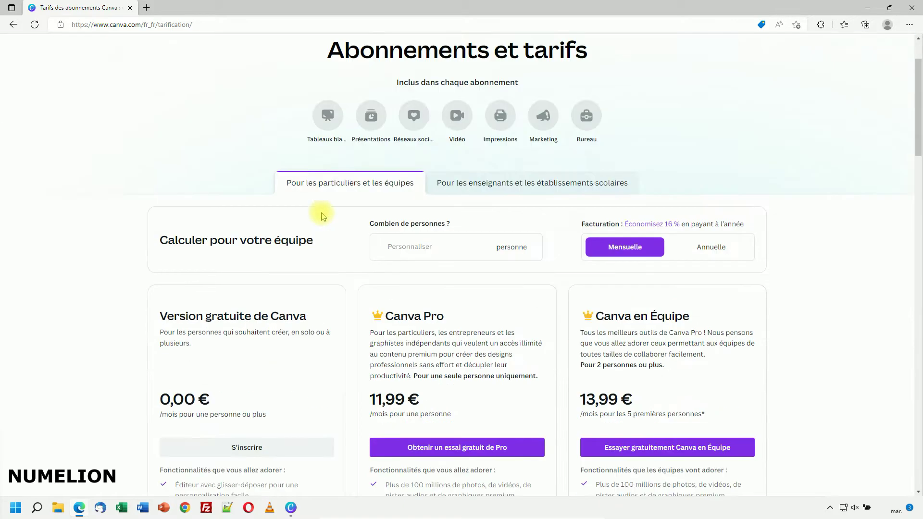
scroll(207, 297, "down", 4)
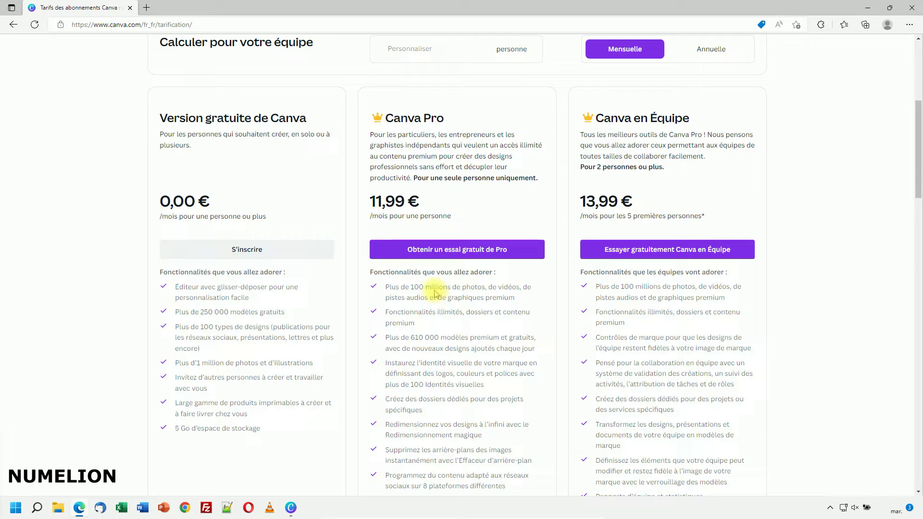
left_click(889, 8)
key("super+d")
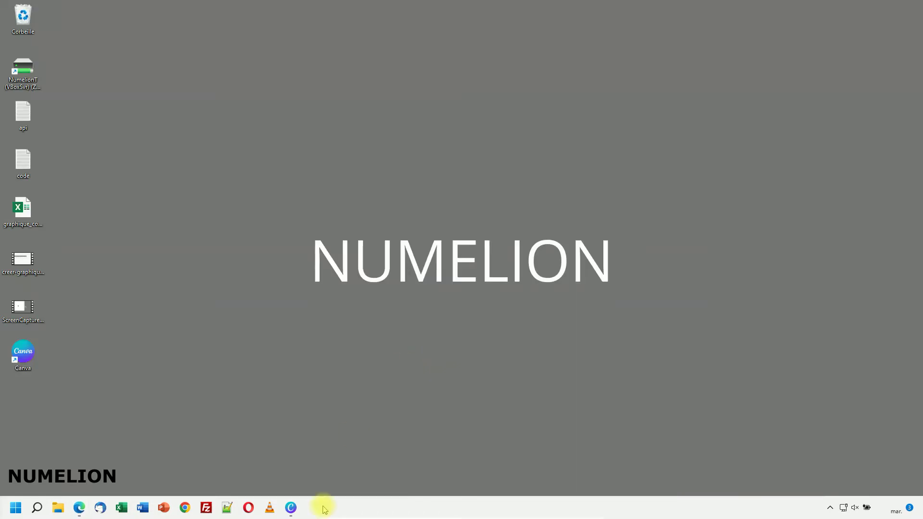
Switch to the Canva desktop app and browse its Applis page
left_click(290, 508)
mouse_move(308, 255)
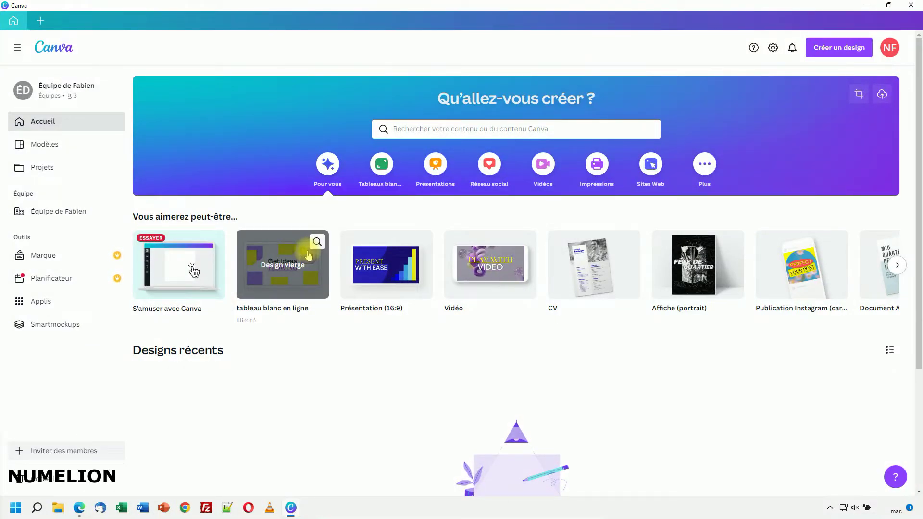
left_click(64, 306)
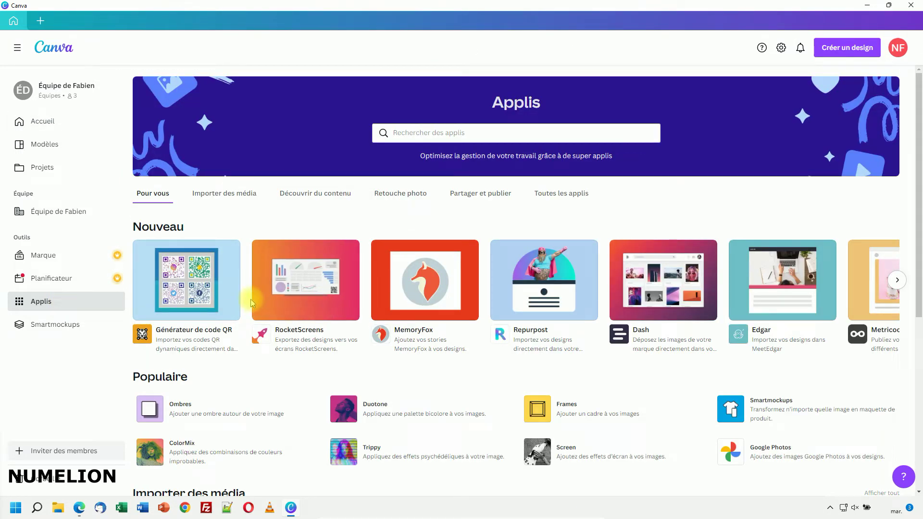
scroll(423, 288, "down", 4)
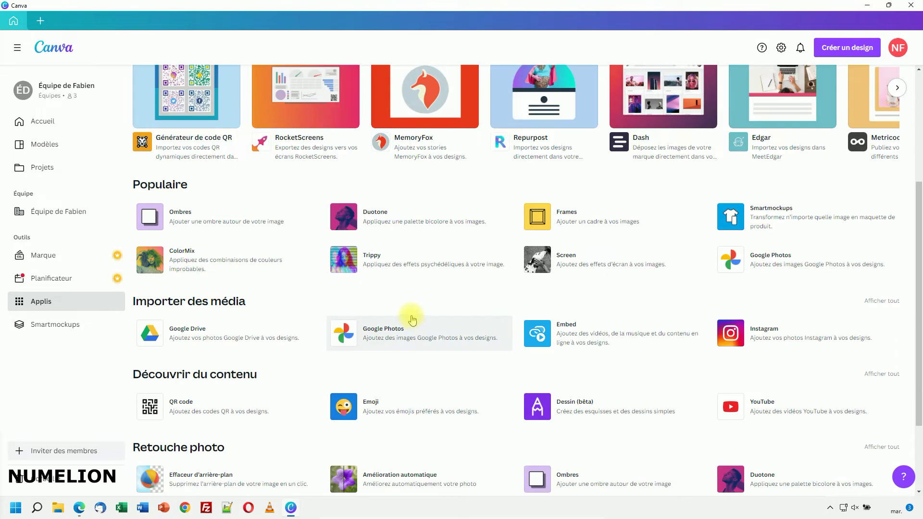
scroll(409, 318, "up", 4)
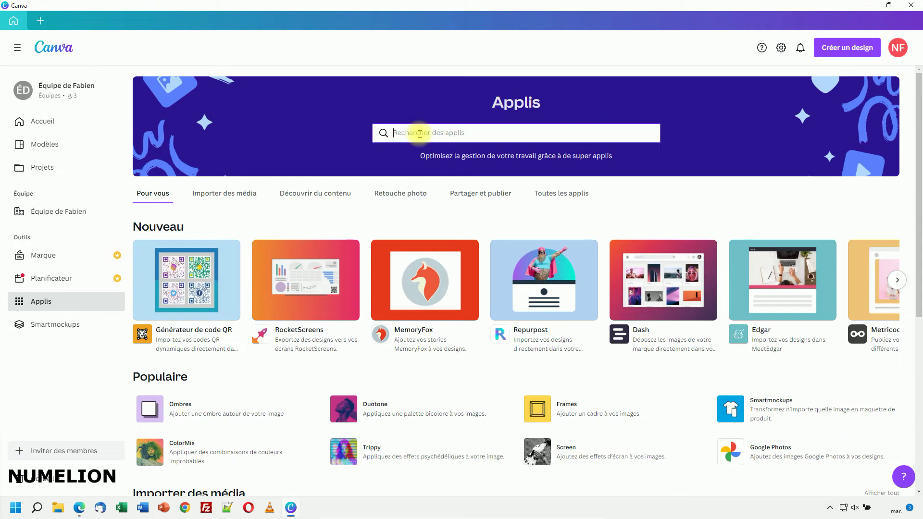
Search the apps for "texte en image" and open the Text to Image (Beta) app's details
left_click(420, 134)
type("texte en image")
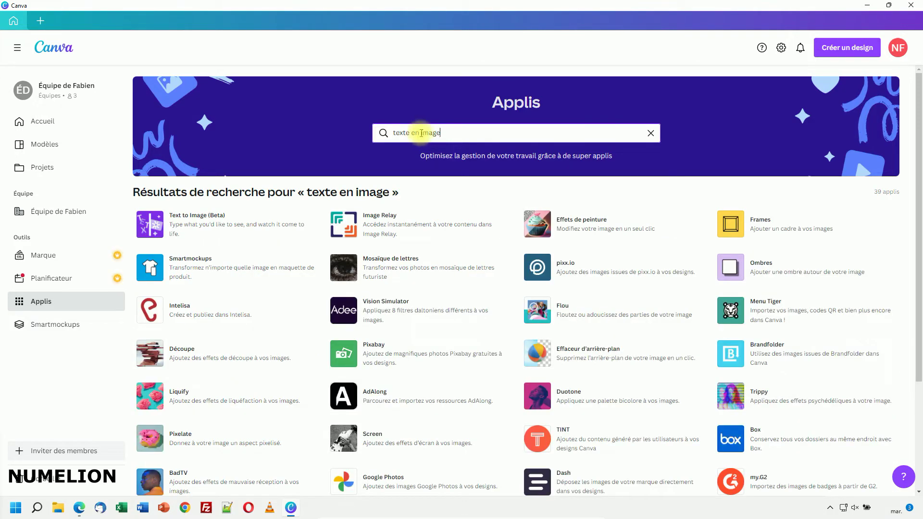
left_click(196, 222)
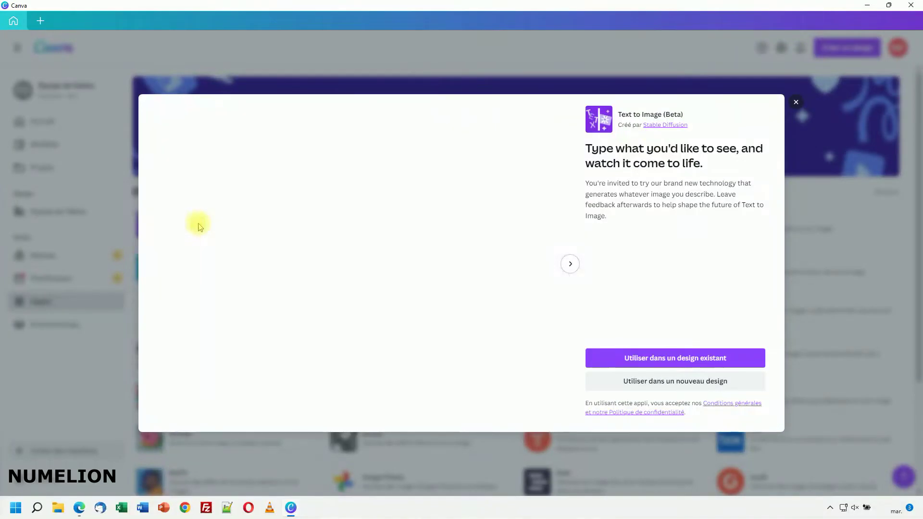
Use Text to Image in a new design of type Présentation (16:9)
left_click(602, 358)
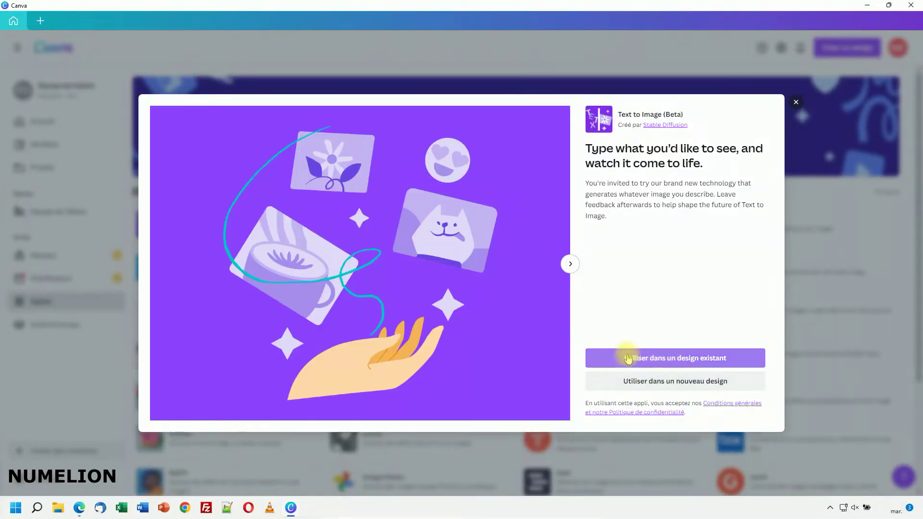
left_click(653, 383)
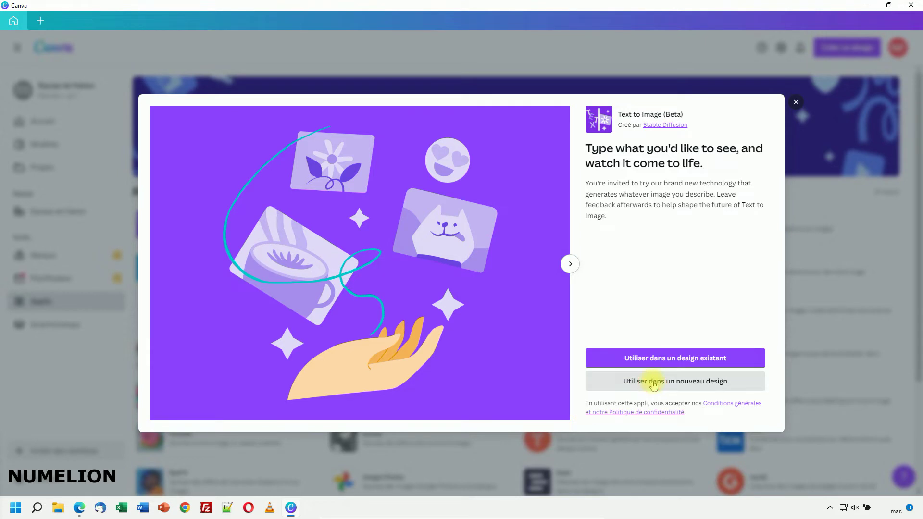
scroll(642, 442, "down", 5)
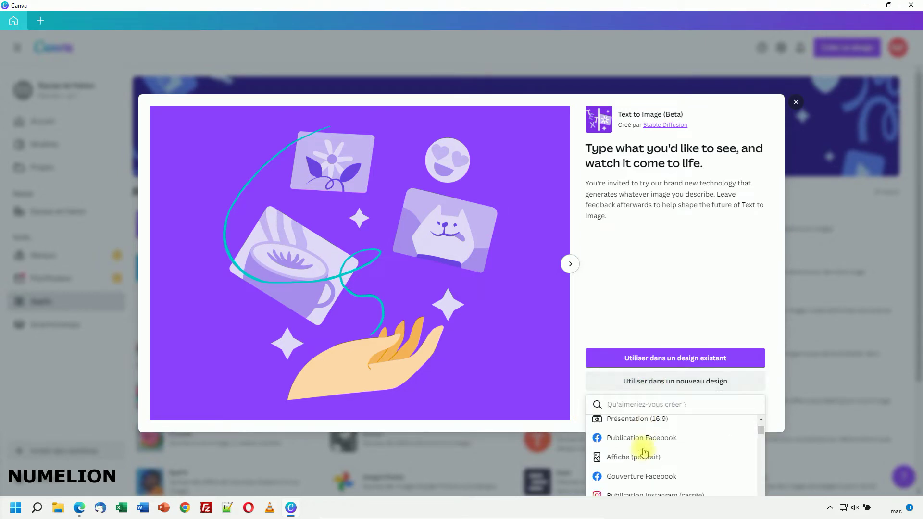
scroll(626, 462, "down", 1)
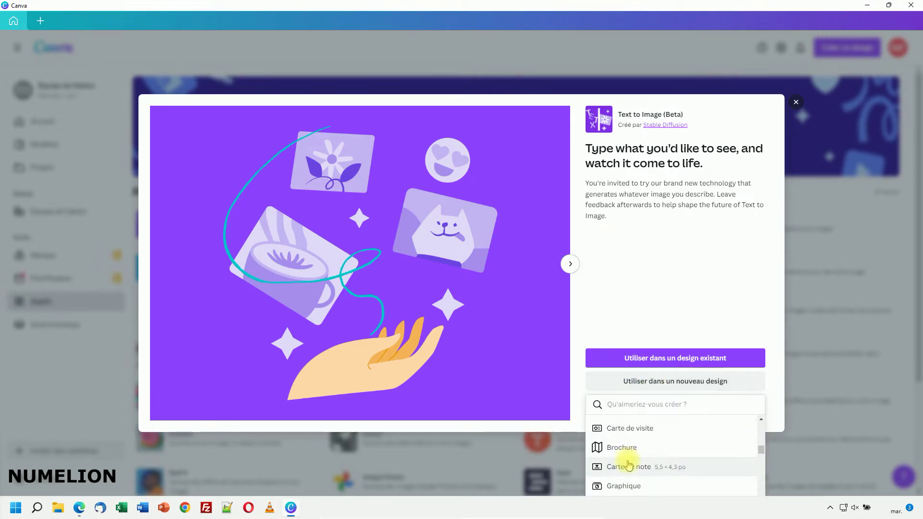
scroll(628, 464, "up", 6)
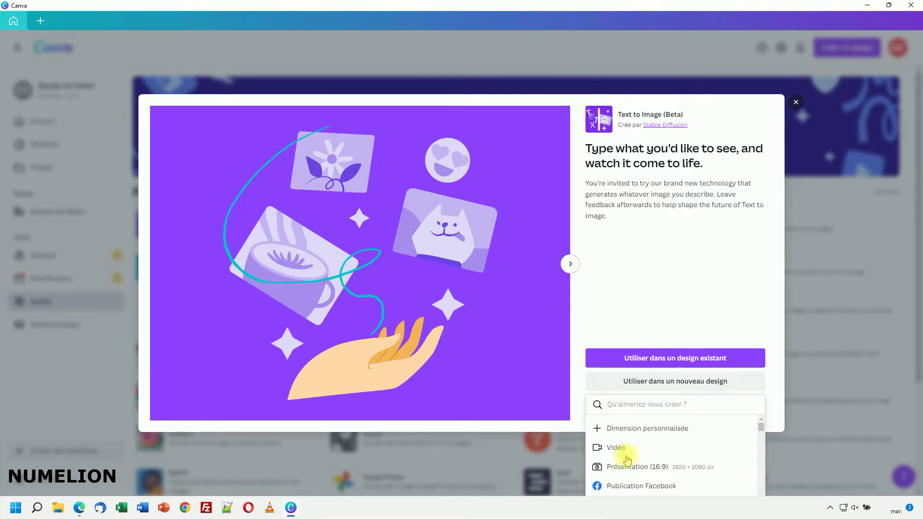
left_click(653, 466)
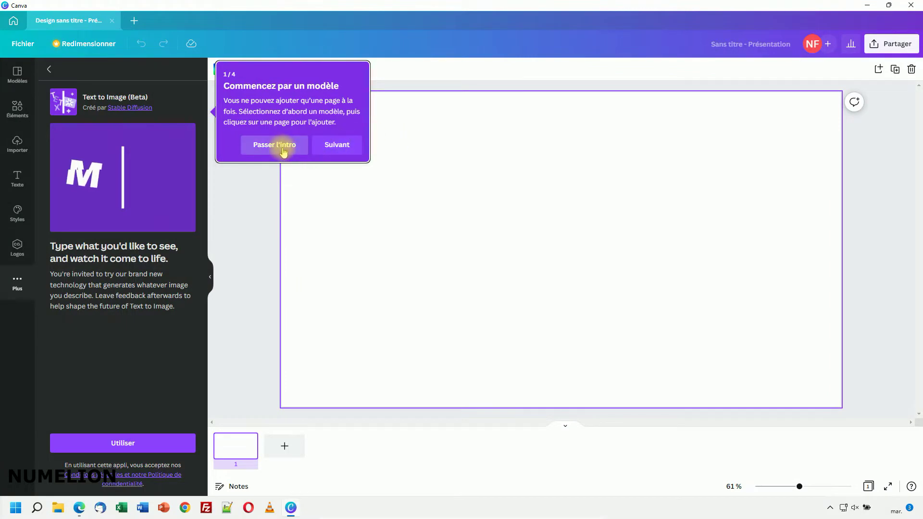
Dismiss the introductory tour and start the Text to Image (Beta) app in the blank presentation
left_click(329, 146)
left_click(169, 252)
left_click(325, 414)
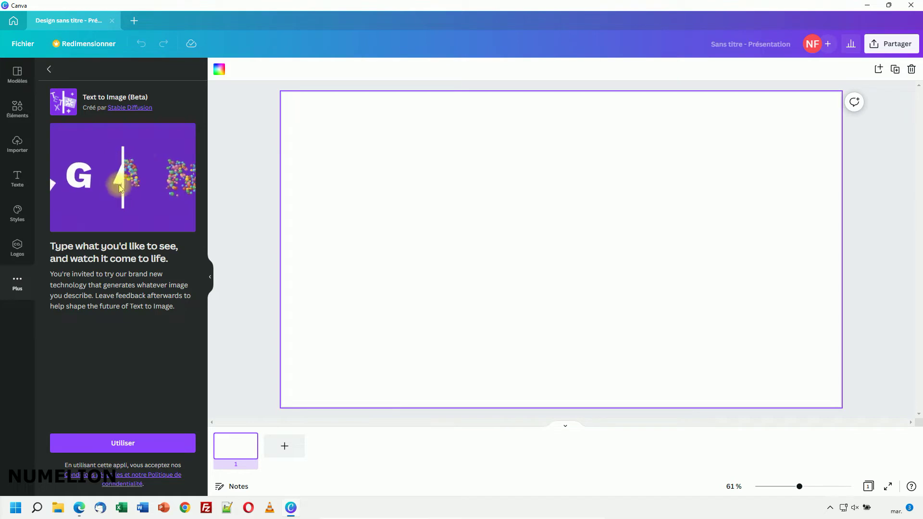
left_click(19, 290)
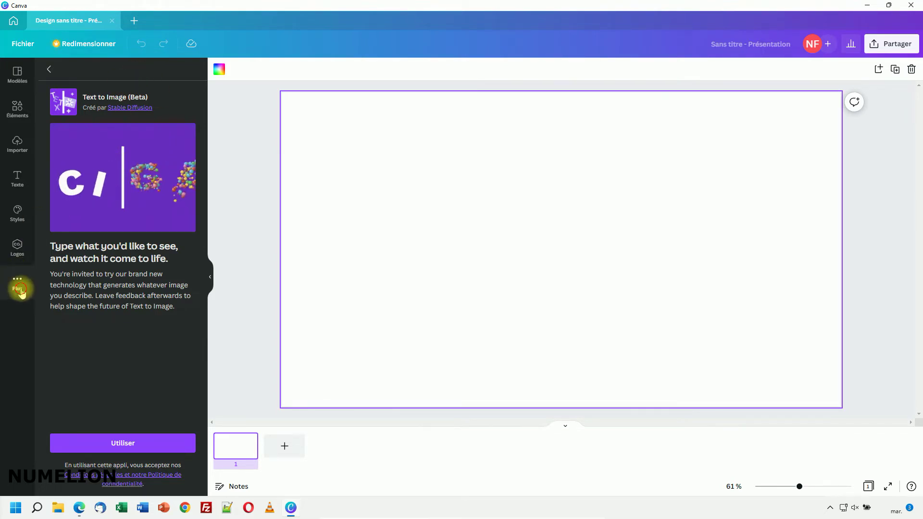
left_click(124, 443)
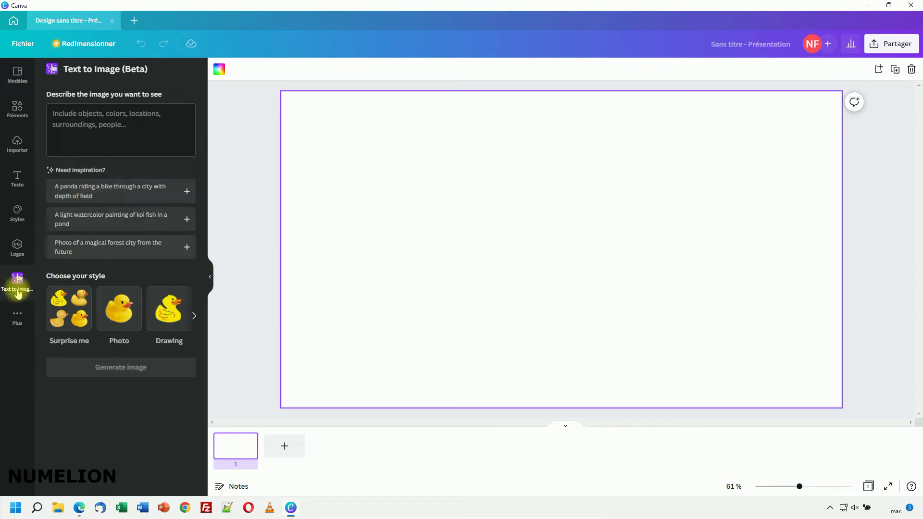
mouse_move(19, 287)
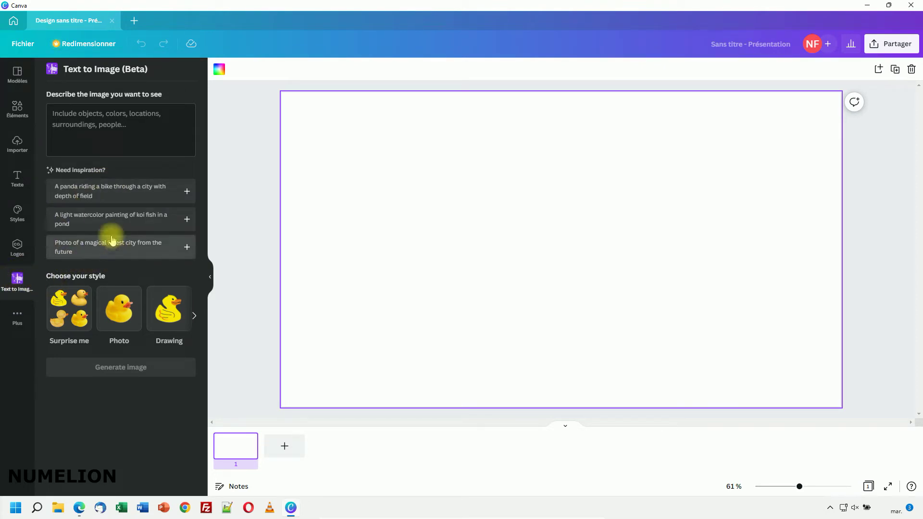
Switch to the Edge browser and open the DeepL Translate site from the search results
left_click(62, 144)
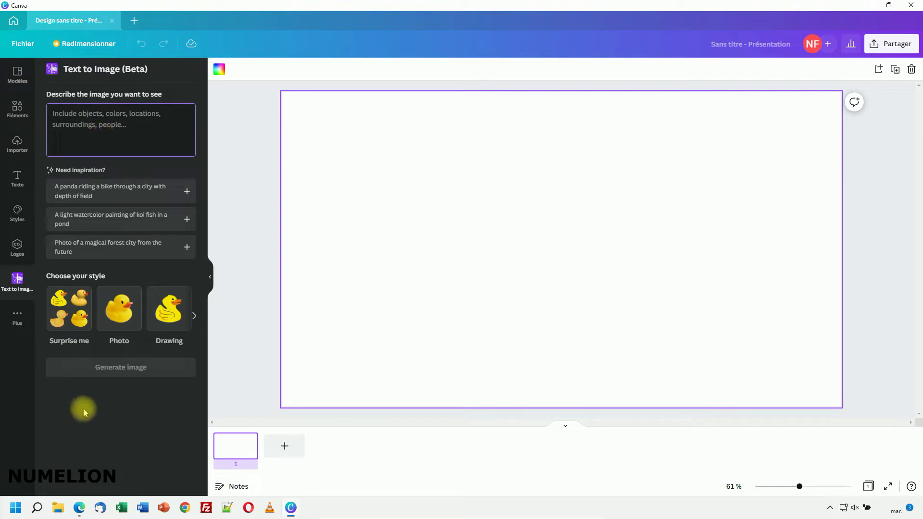
left_click(79, 508)
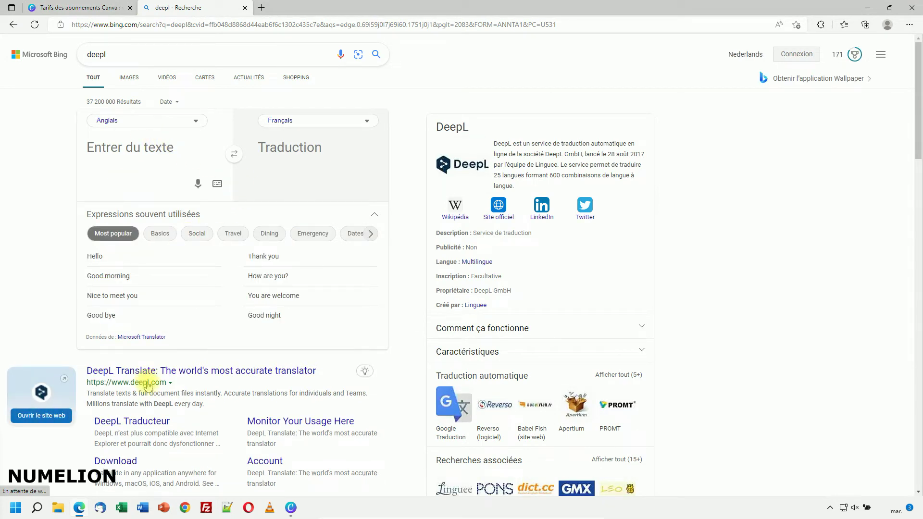
left_click(163, 370)
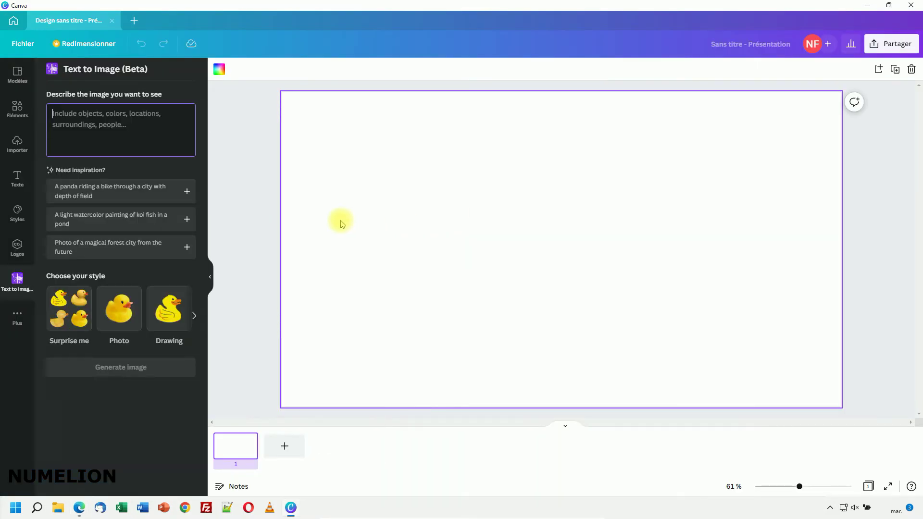
Back in Canva, generate images from the description "a sport car yellow" using the Photo style
left_click(101, 127)
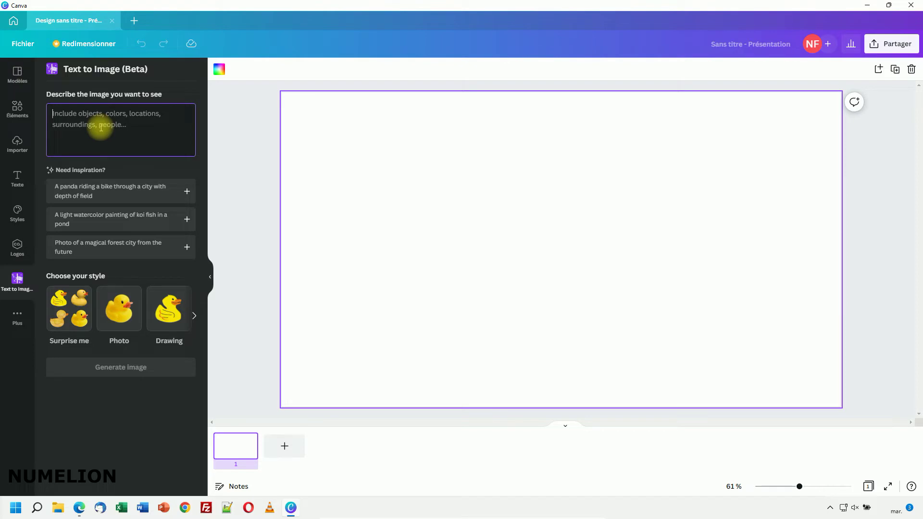
type("a sport car yellow")
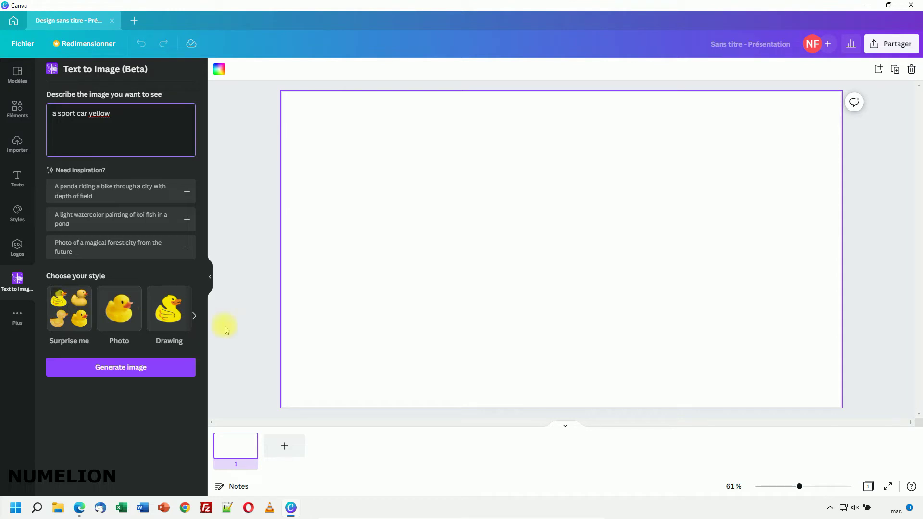
left_click(196, 316)
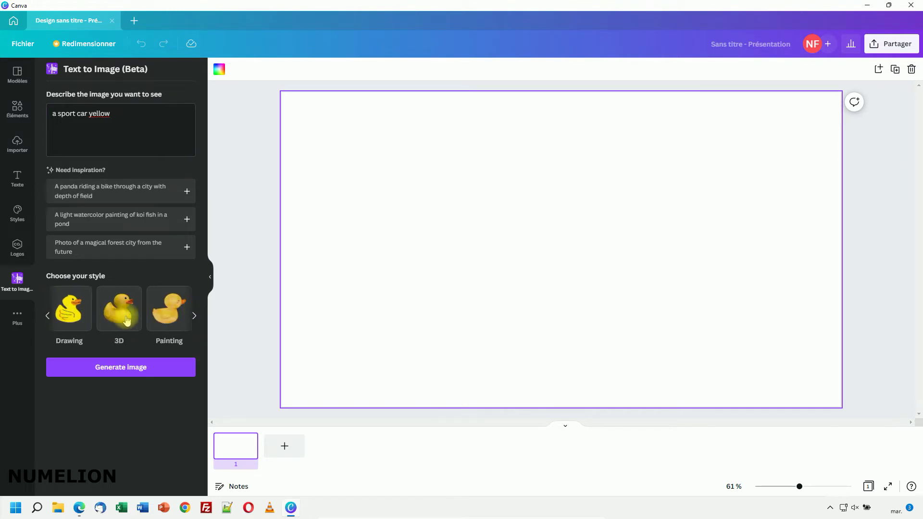
left_click(194, 315)
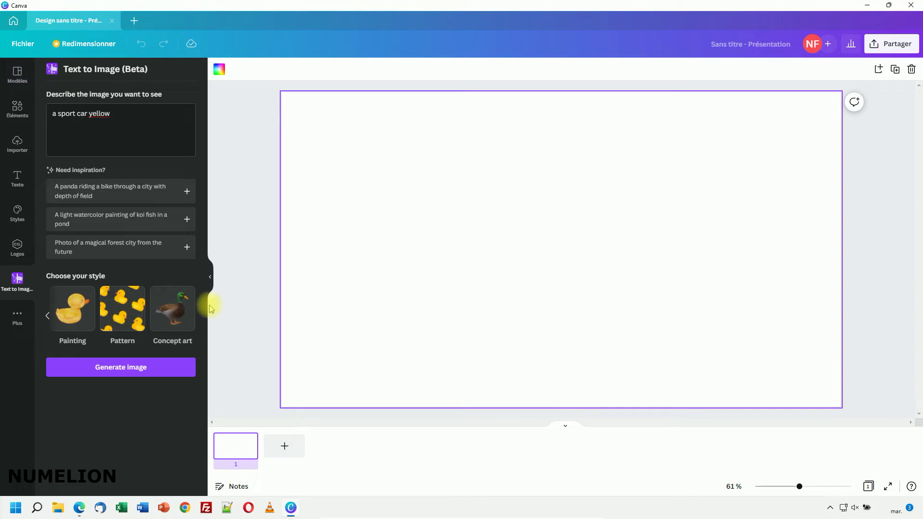
left_click(48, 317)
left_click(48, 318)
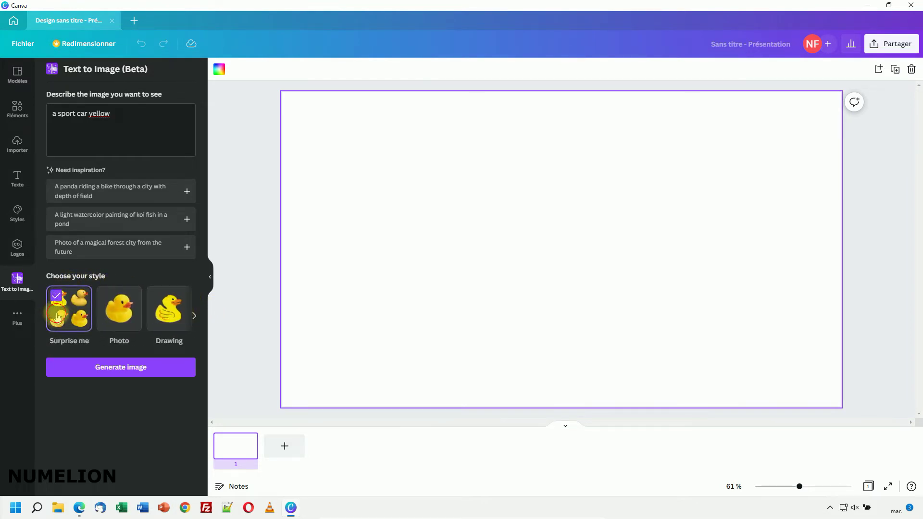
left_click(119, 308)
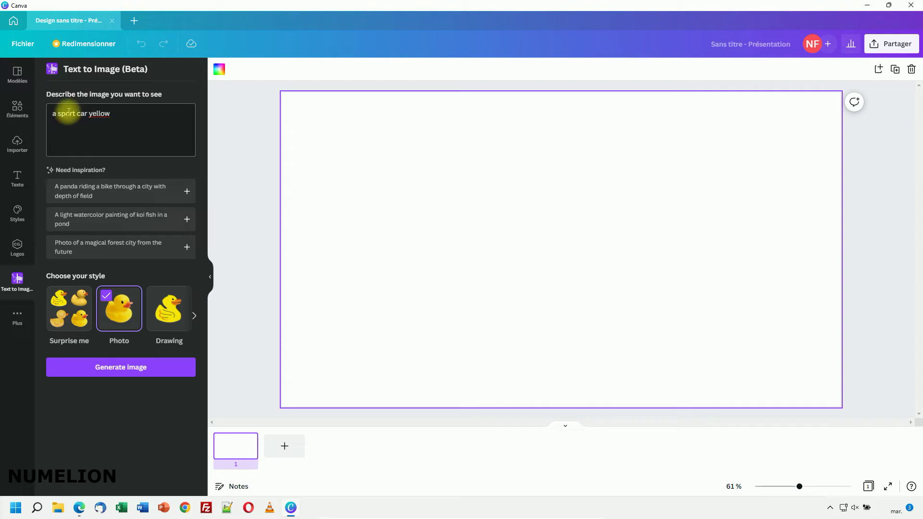
left_click(144, 366)
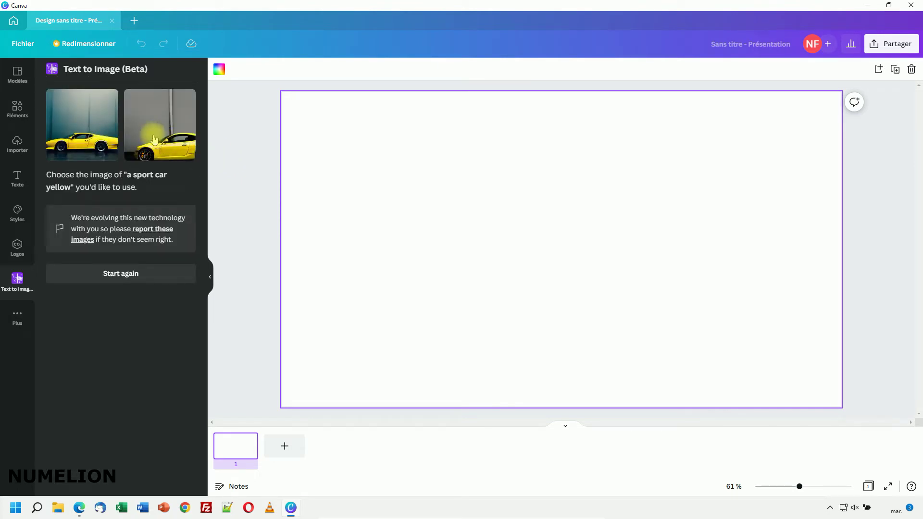
Insert the first generated yellow car image, enlarge it to nearly the page height and position it near the page centre
left_click(92, 138)
left_click_drag(487, 235, 400, 201)
left_click_drag(560, 305, 673, 418)
left_click_drag(609, 319, 601, 295)
Set the file type to PNG in the design's download options
left_click(891, 44)
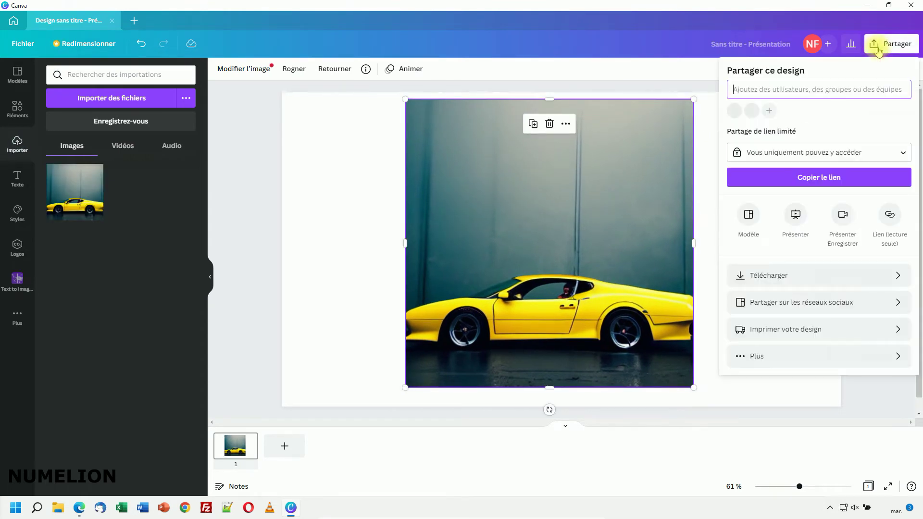
left_click(777, 273)
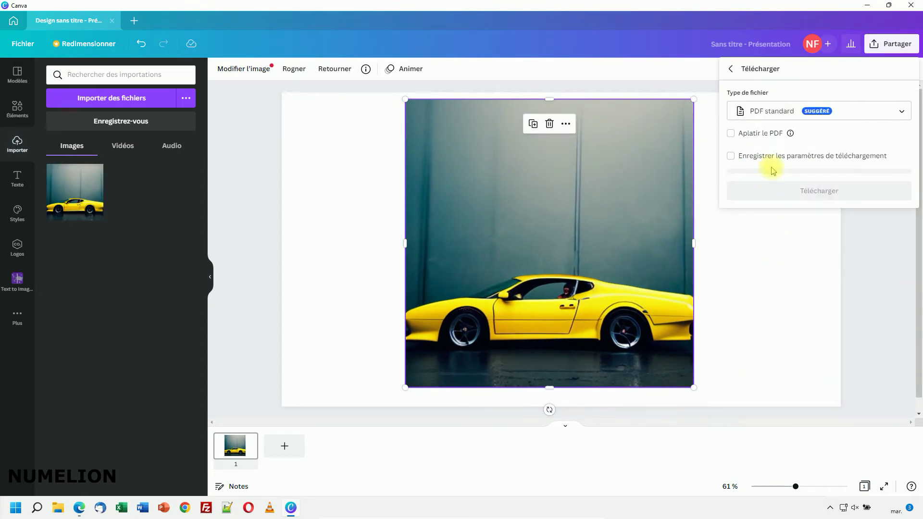
left_click(769, 111)
left_click(769, 72)
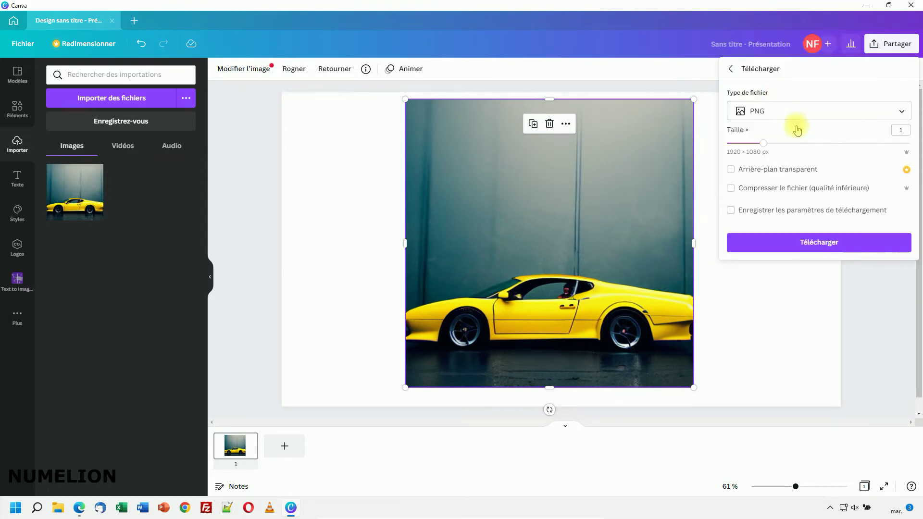
left_click(783, 243)
Reposition the yellow car image on the page and resize it into a wider, cropped format
left_click_drag(490, 183, 460, 186)
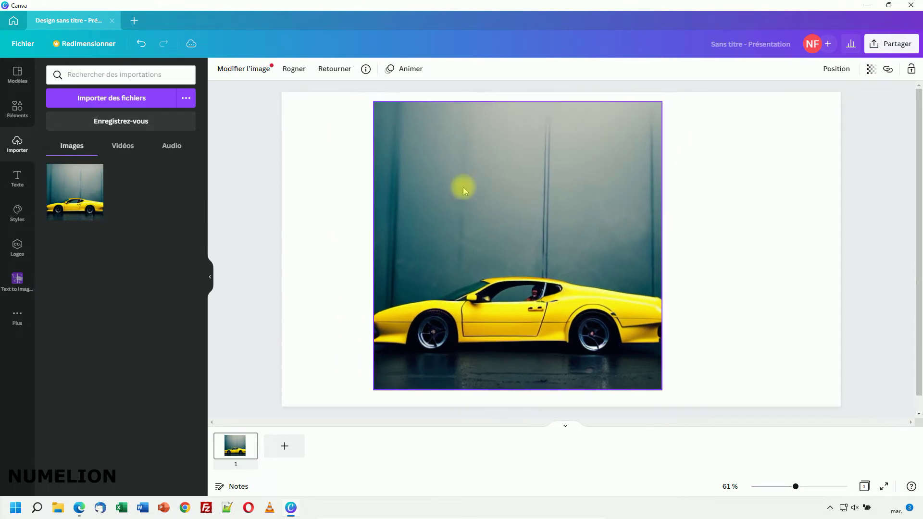
mouse_move(663, 246)
left_mouse_down()
mouse_move(824, 250)
mouse_move(648, 238)
left_mouse_up()
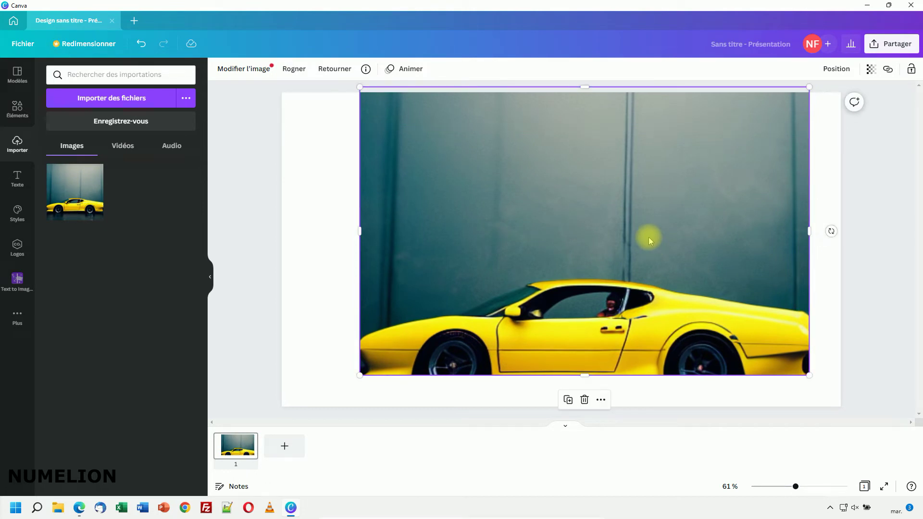
left_click_drag(809, 87, 715, 162)
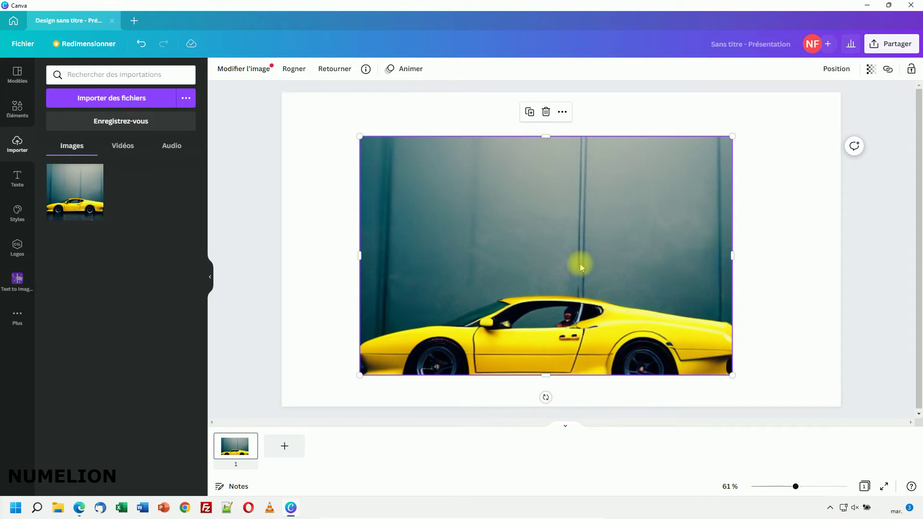
Delete the car image from the page and generate new images of "a sport car yellow" in the Drawing style
key("Delete")
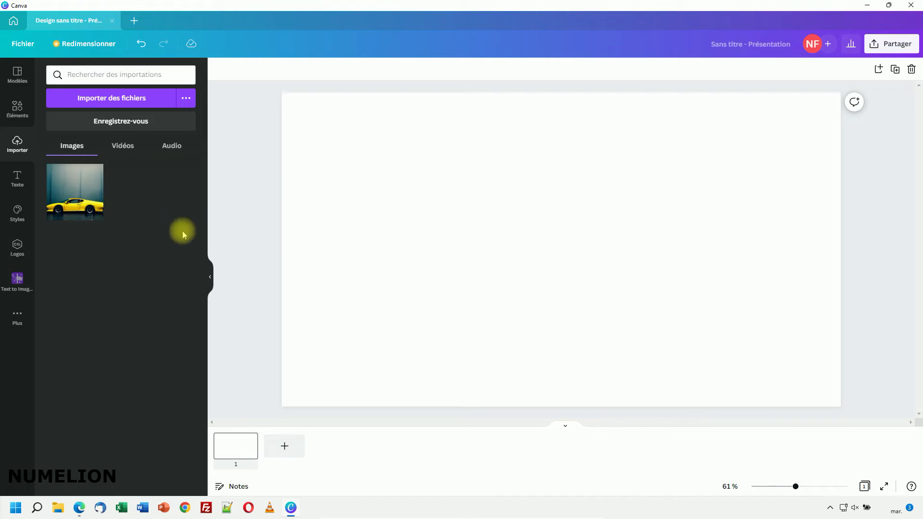
mouse_move(79, 175)
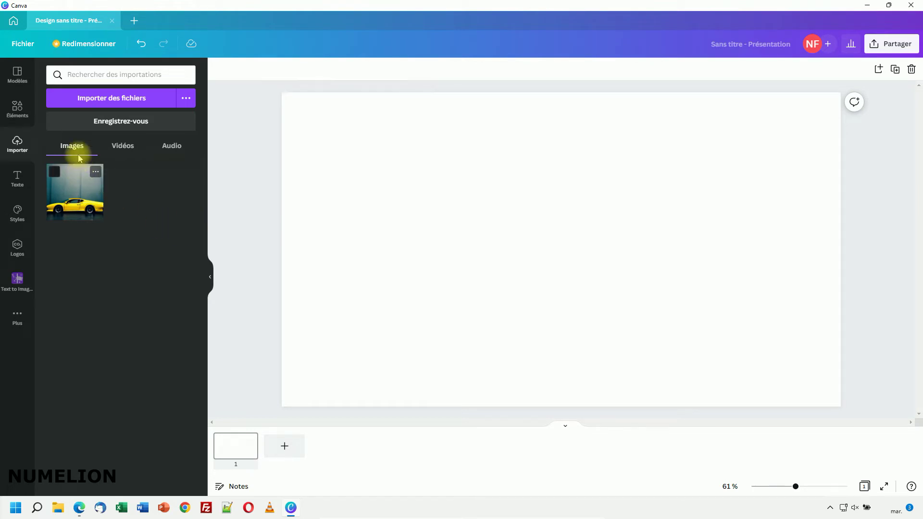
left_click(34, 279)
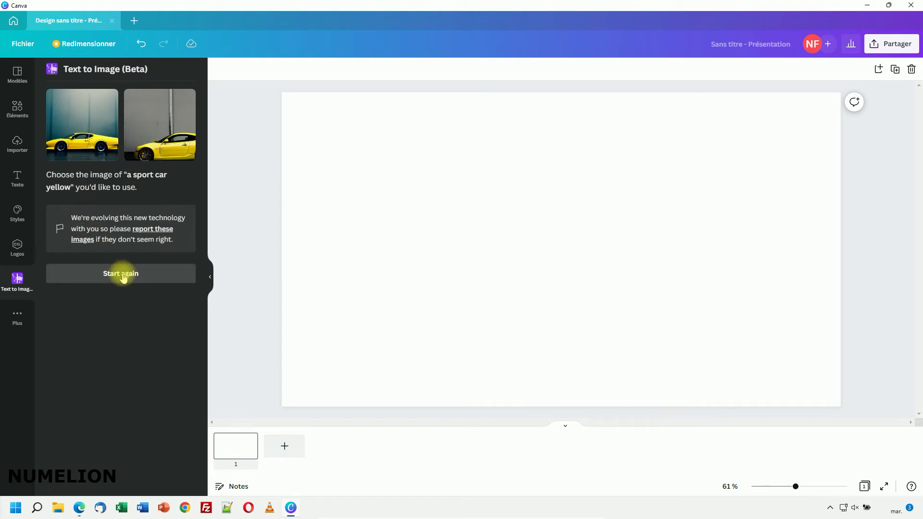
left_click(122, 275)
left_click(97, 118)
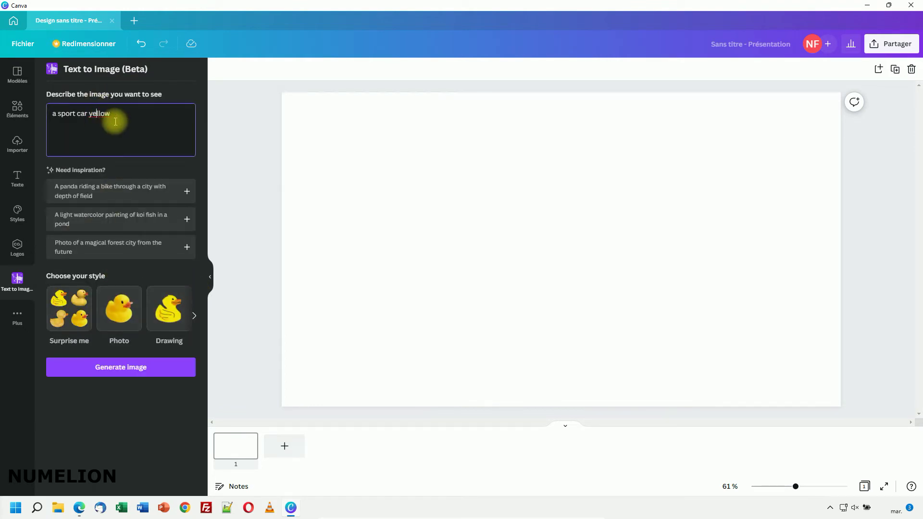
left_click(169, 310)
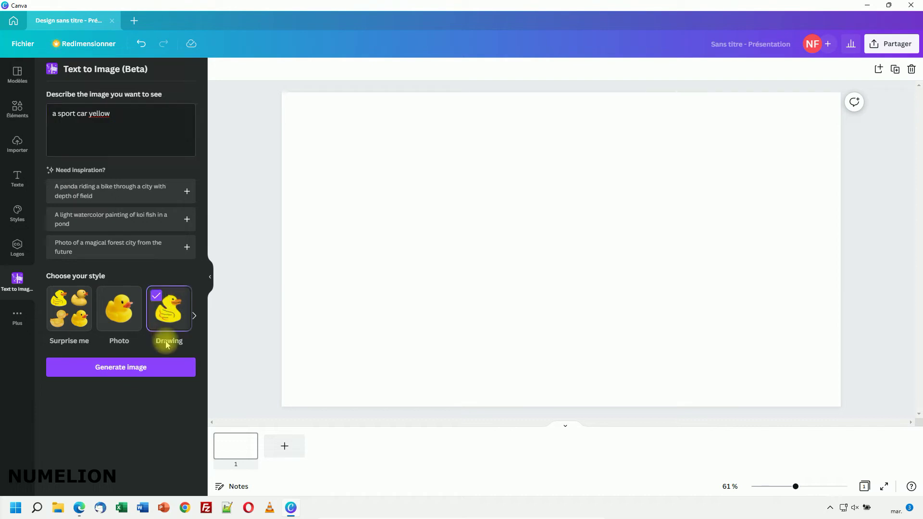
left_click(140, 365)
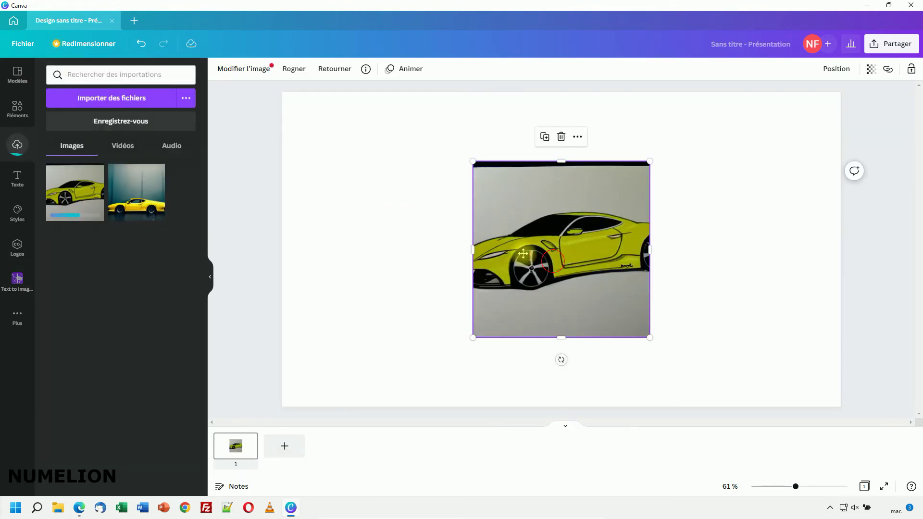
Place the first generated car drawing near the page centre and enlarge it to most of the page height
left_click_drag(569, 278, 494, 250)
left_click_drag(571, 306, 688, 358)
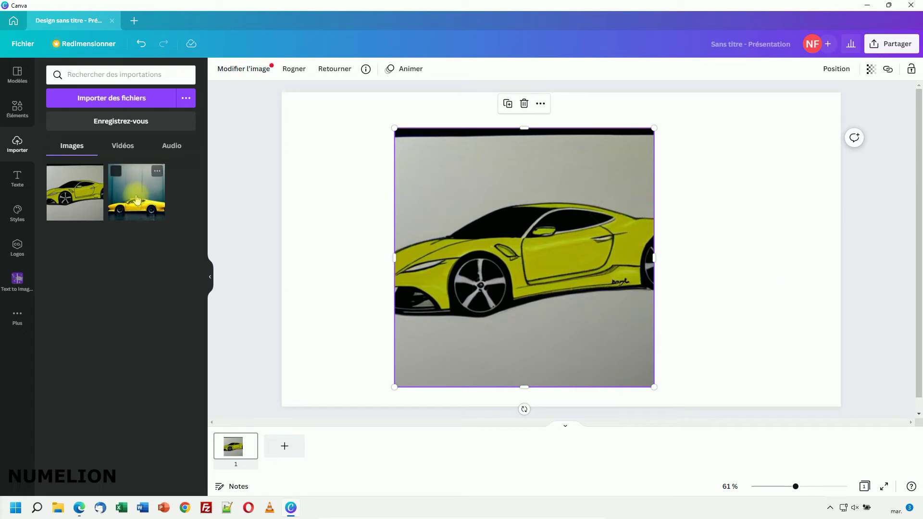
left_click(497, 235)
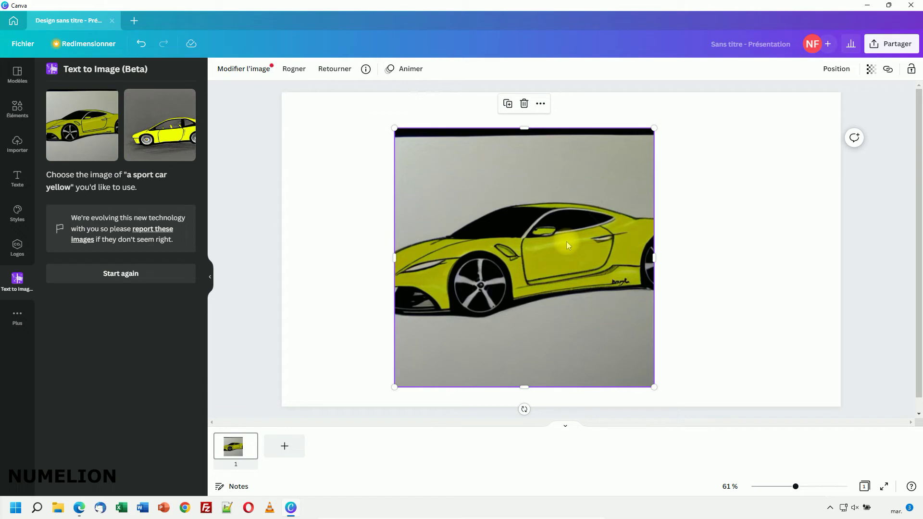
Start again with the description "a sport car yellow in road" and generate images in the Photo style
left_click(101, 274)
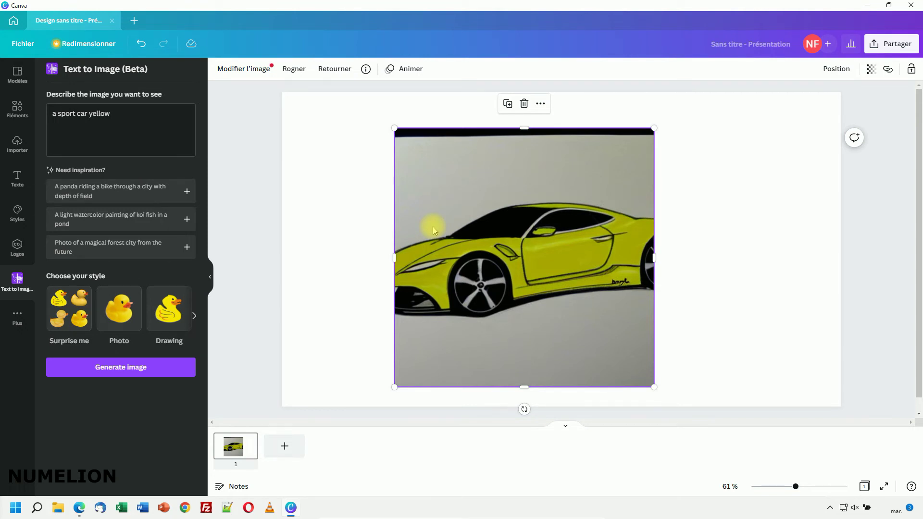
left_click(133, 131)
type("in road")
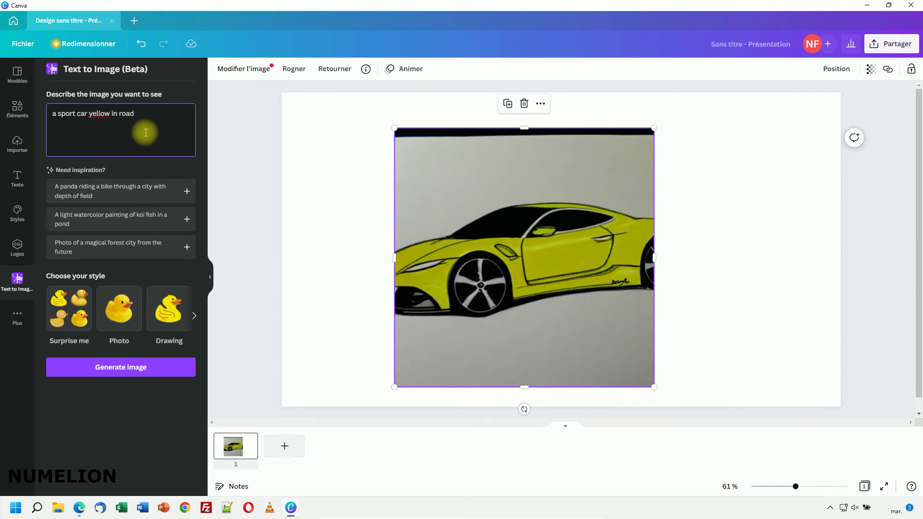
left_click(123, 306)
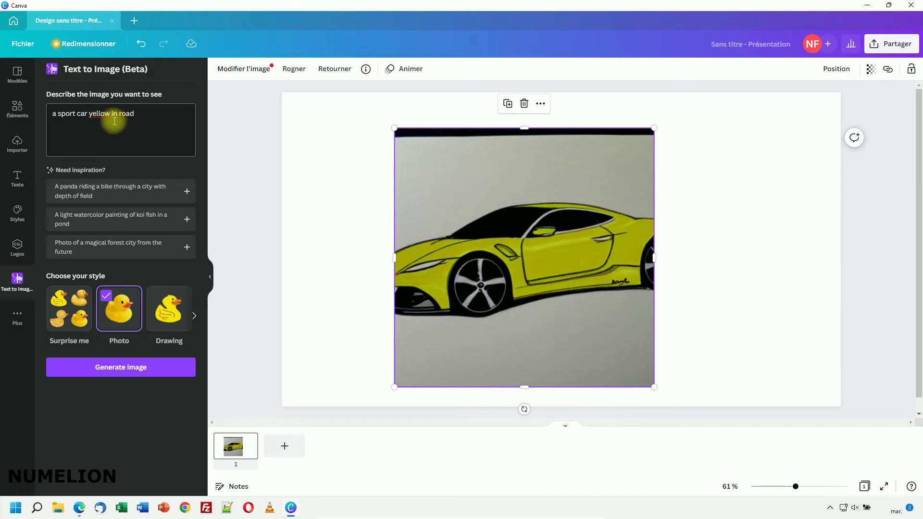
left_click(83, 135)
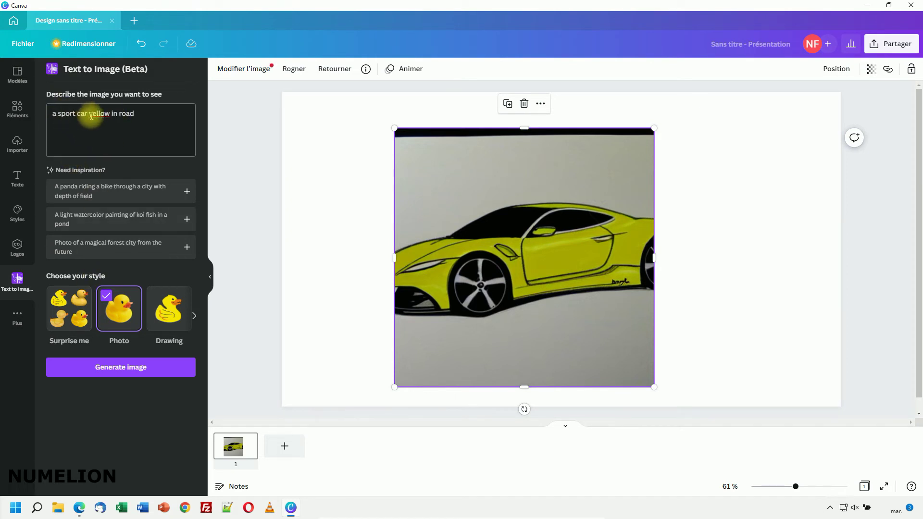
left_click(122, 368)
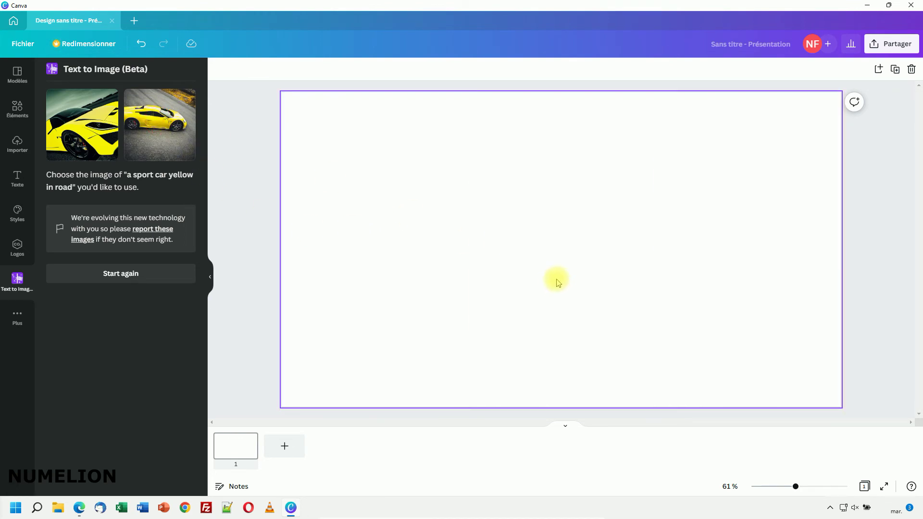
Place the second generated image, the yellow car on the road, near the page centre and enlarge it to nearly the page height
left_click_drag(558, 283, 409, 199)
left_click_drag(515, 298, 610, 345)
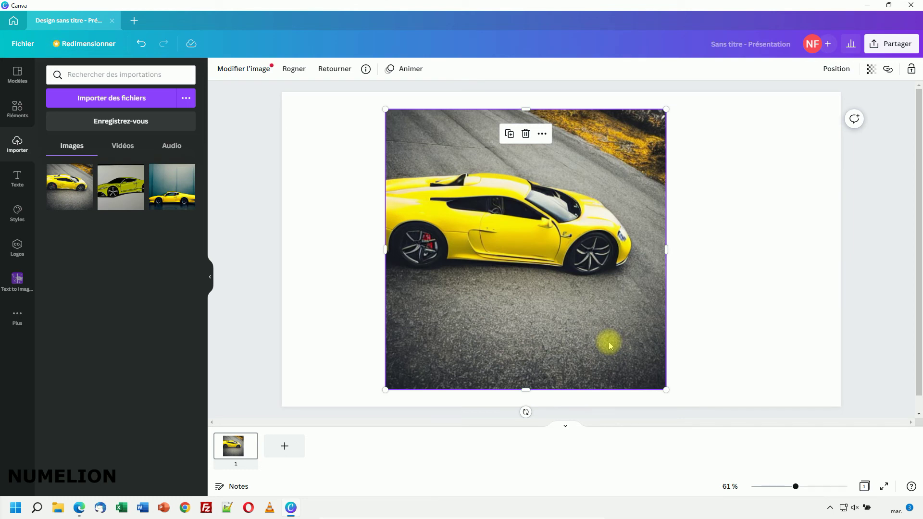
Download the design as a PNG file
left_click(889, 44)
left_click(769, 279)
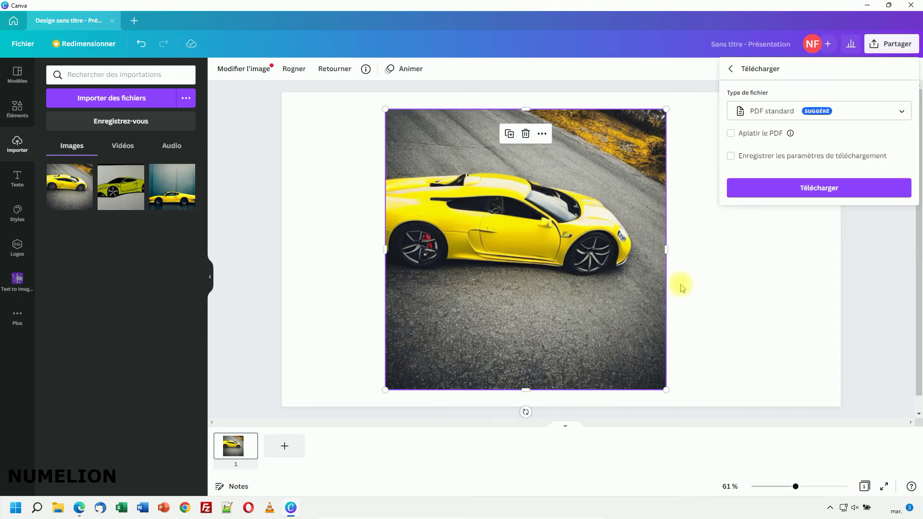
left_click(747, 112)
left_click(759, 85)
left_click(790, 241)
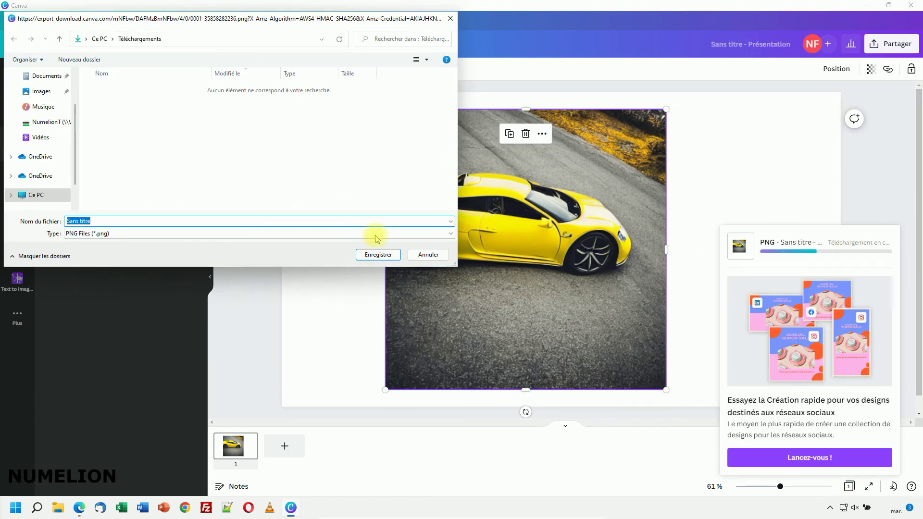
Save the PNG in the Bureau folder under the file name "voiture-jaune"
scroll(46, 159, "up", 2)
scroll(47, 118, "up", 1)
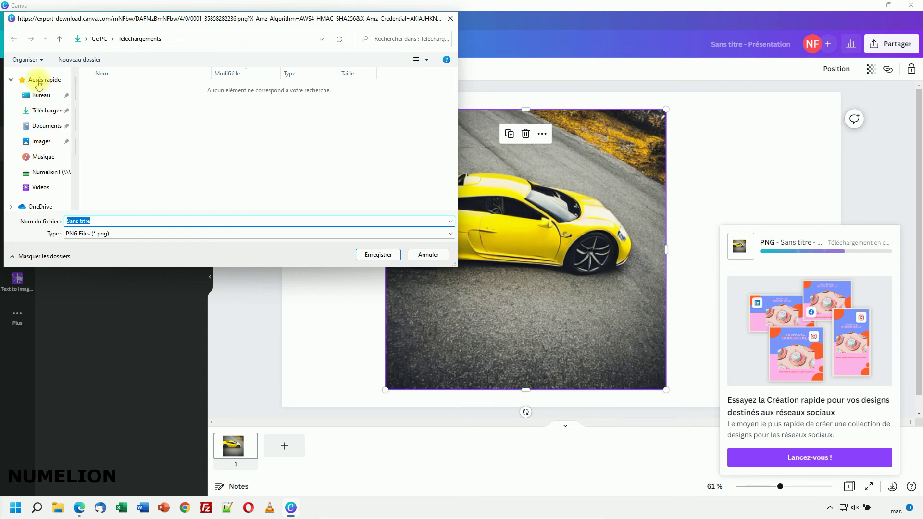
left_click(41, 95)
type("voiture-jaune")
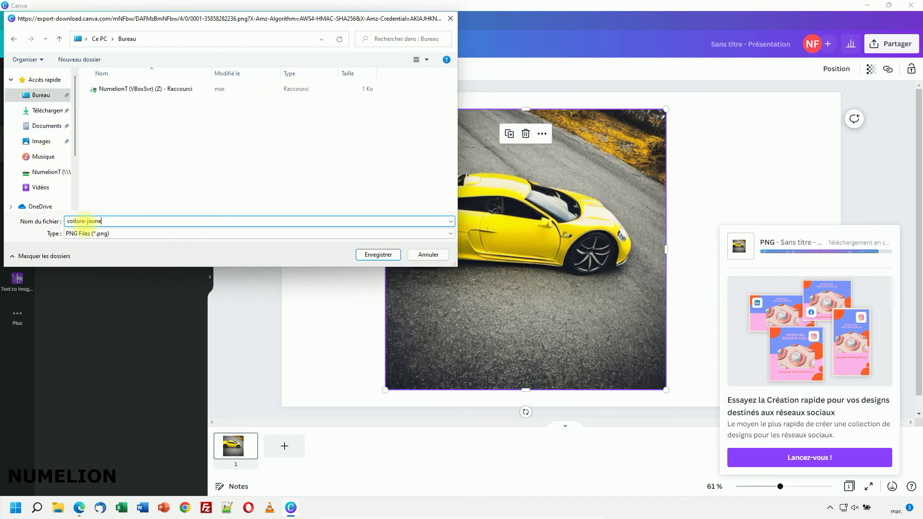
key("Return")
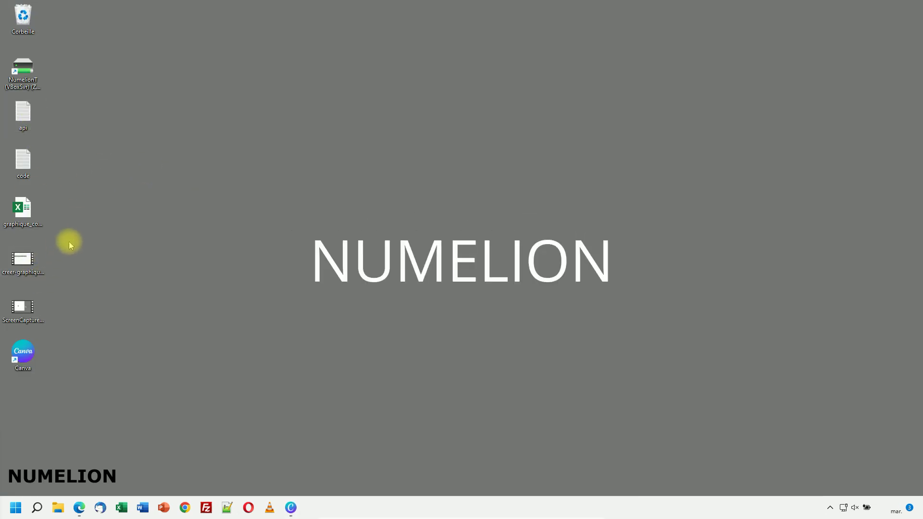
Open the voiture-jaune file from the desktop with Photos to check the exported image, and close the viewer
right_click(70, 241)
double_click(29, 409)
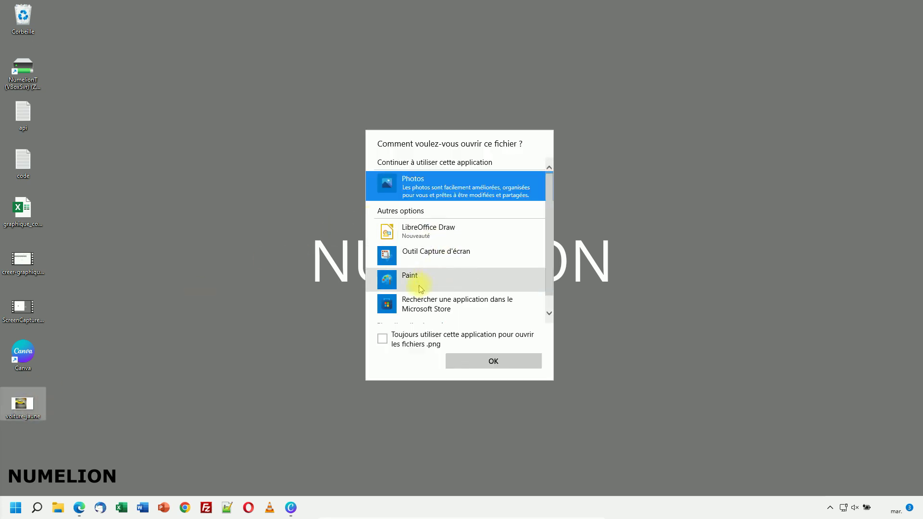
left_click(409, 252)
double_click(459, 192)
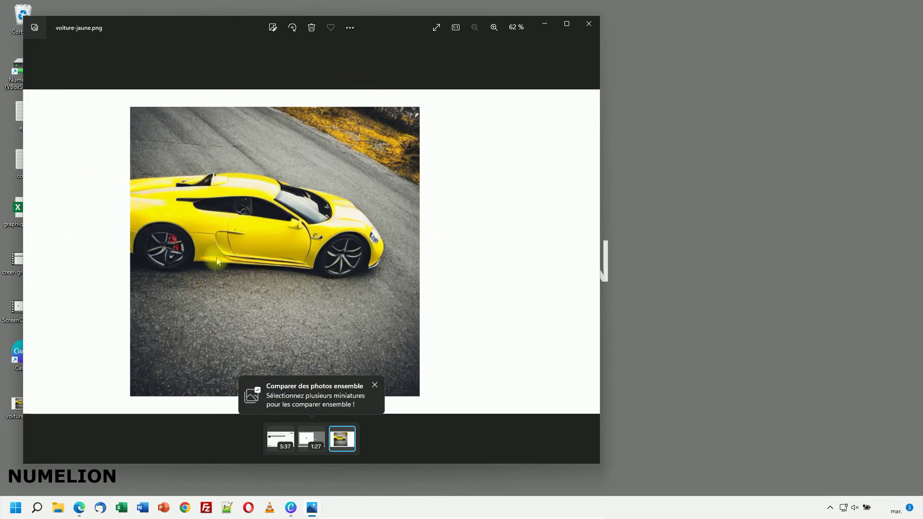
left_click(589, 25)
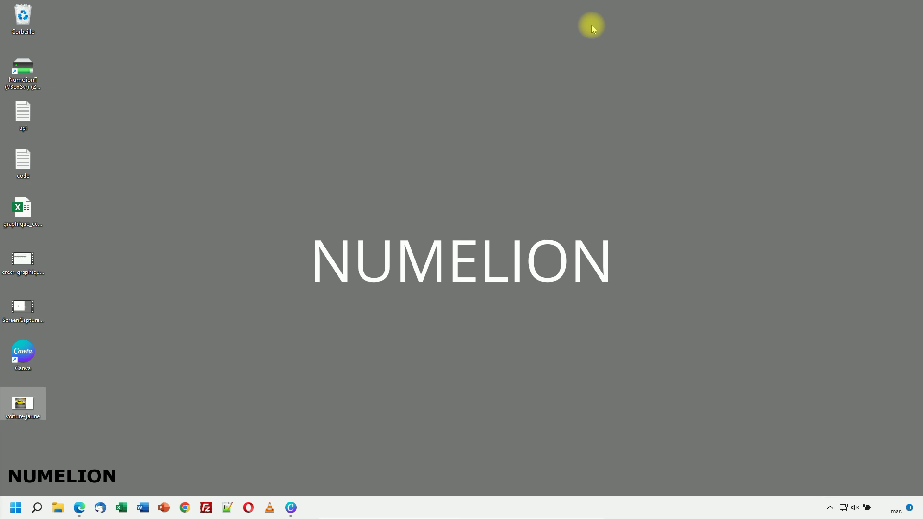
Switch back to Canva and reopen the Text to Image (Beta) app
left_click(290, 508)
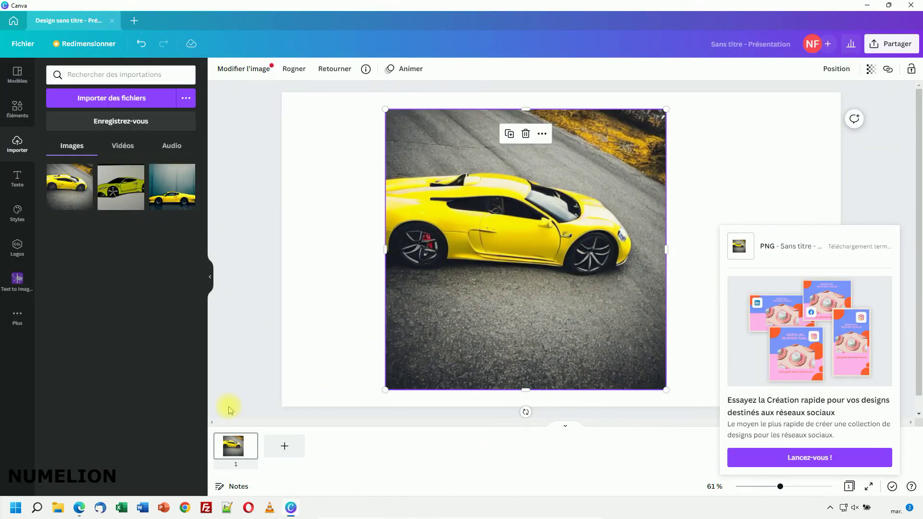
left_click(18, 280)
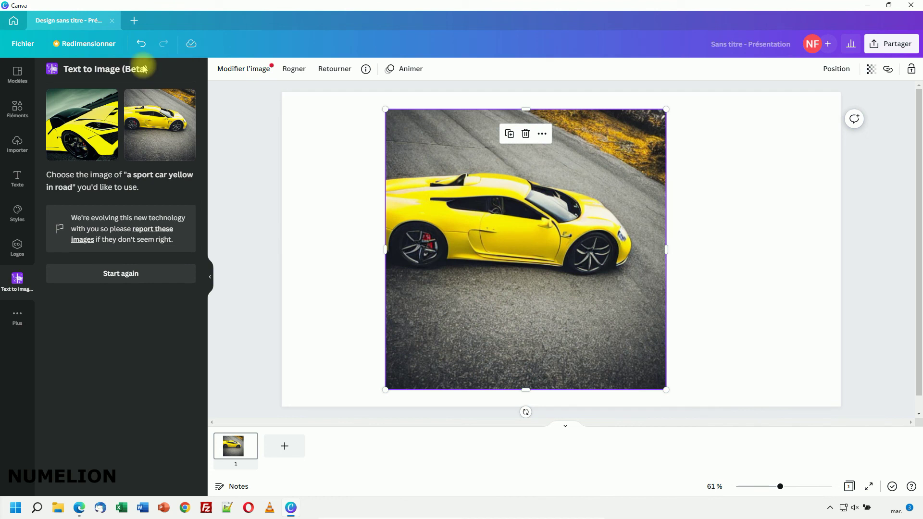